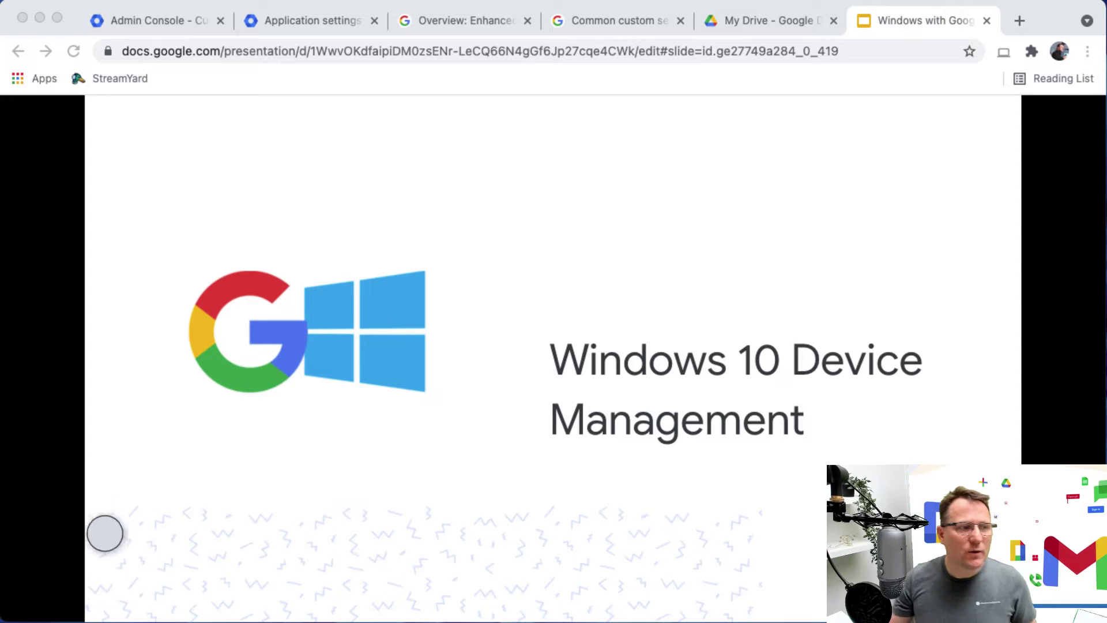
Advance to the slide on GCPW sign-in and its four benefits
key("Right")
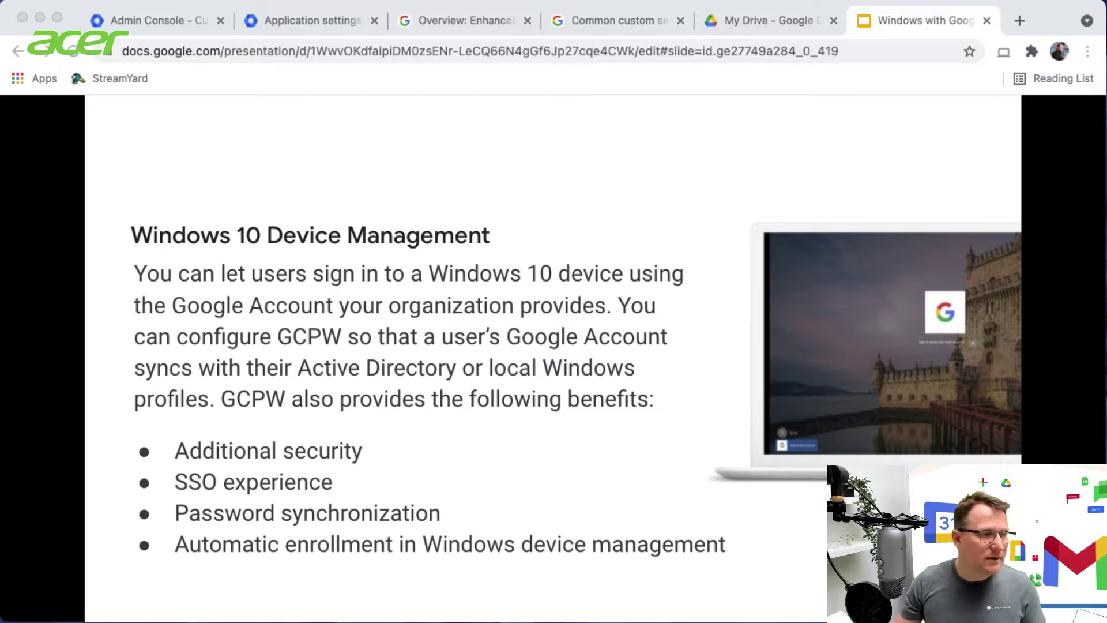
Advance to the Set up slide listing the two setup elements and supported editions
key("Right")
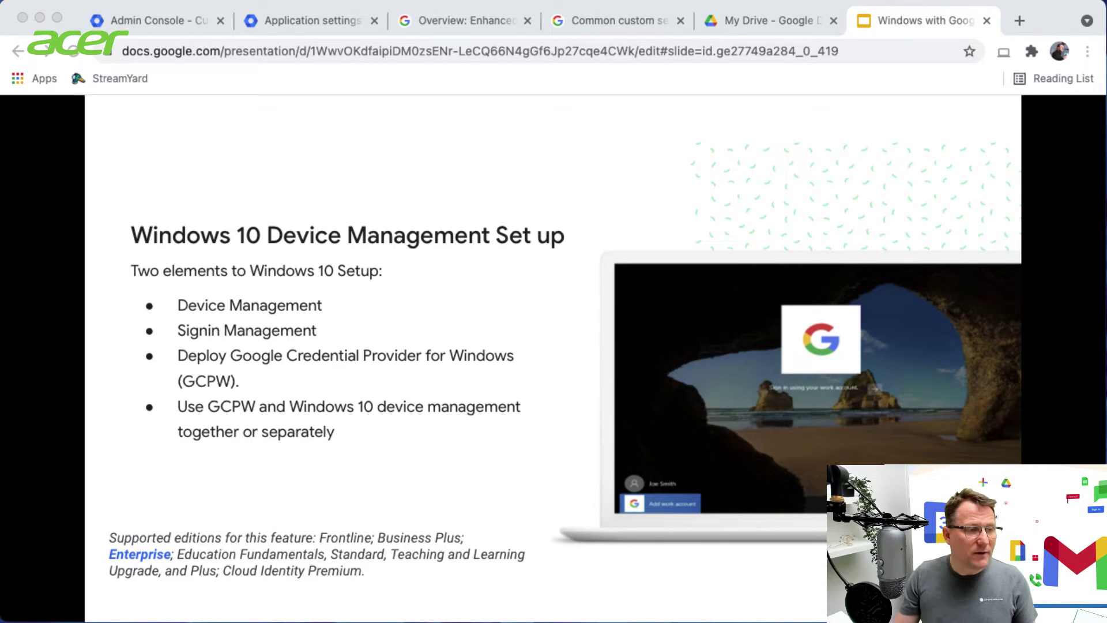
Advance to the final Setting and Device Management slide
key("Right")
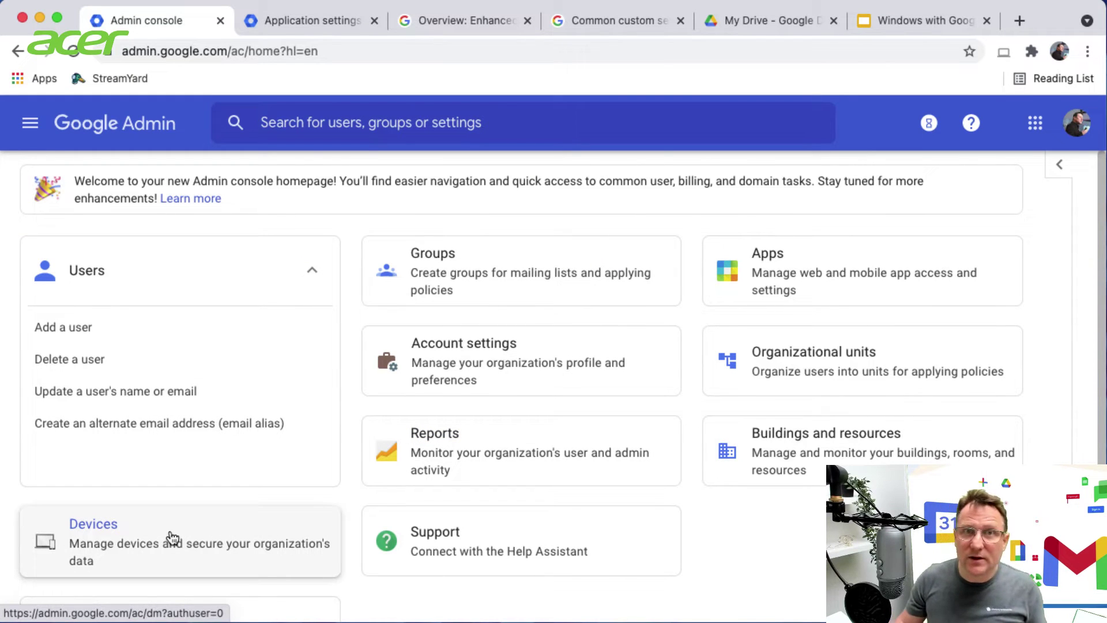
Go through Devices, Mobile & endpoints Settings and Windows settings to the GCPW setup card
left_click(172, 537)
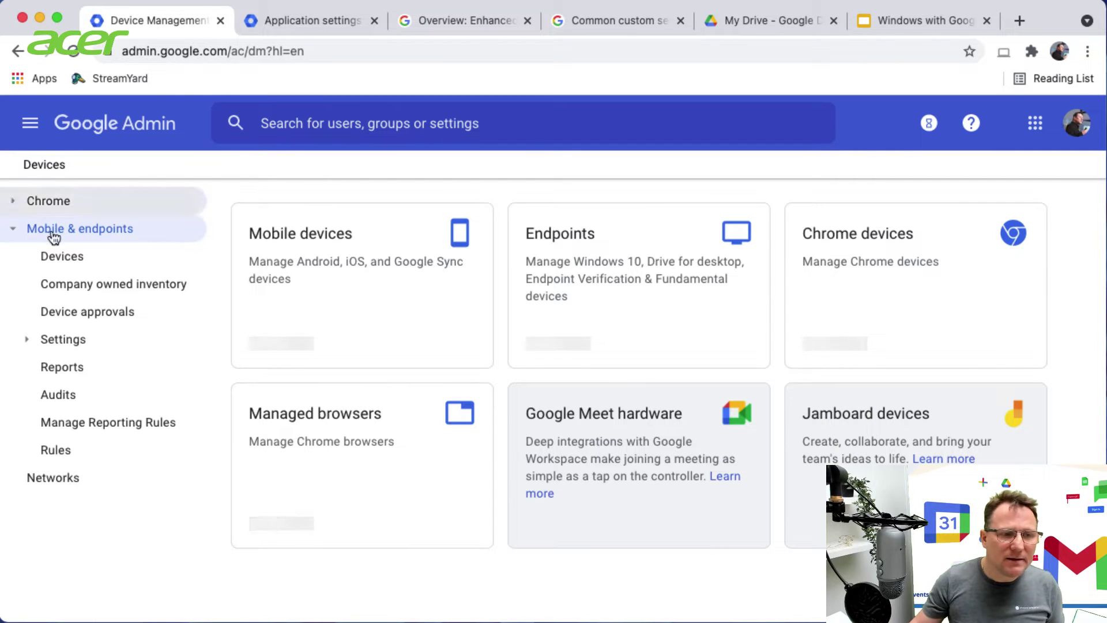
left_click(23, 345)
left_click(113, 432)
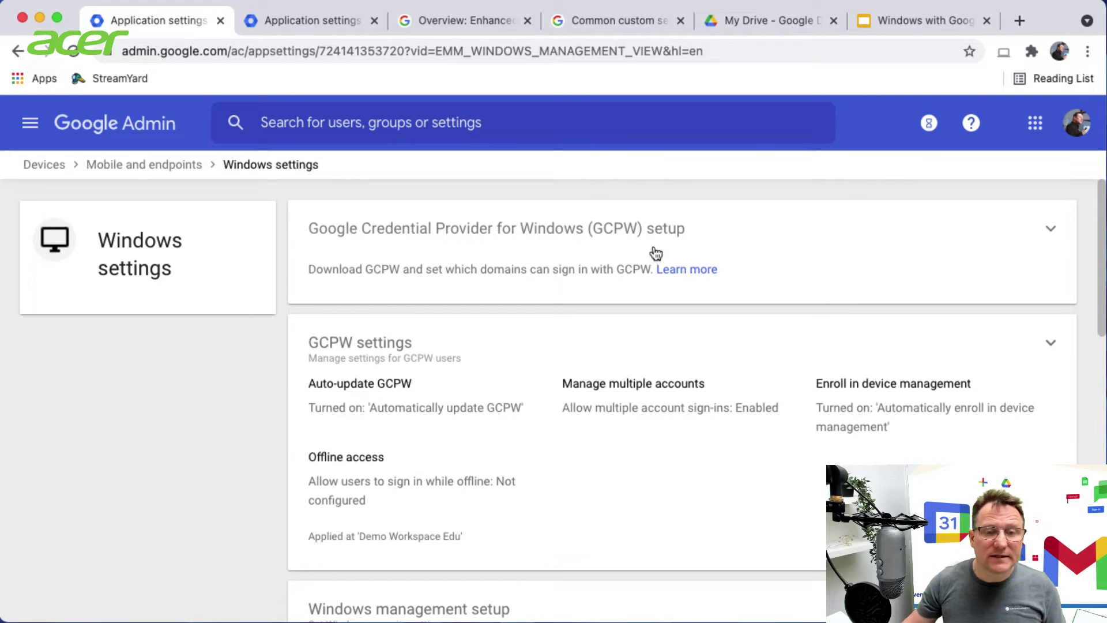
left_click(926, 234)
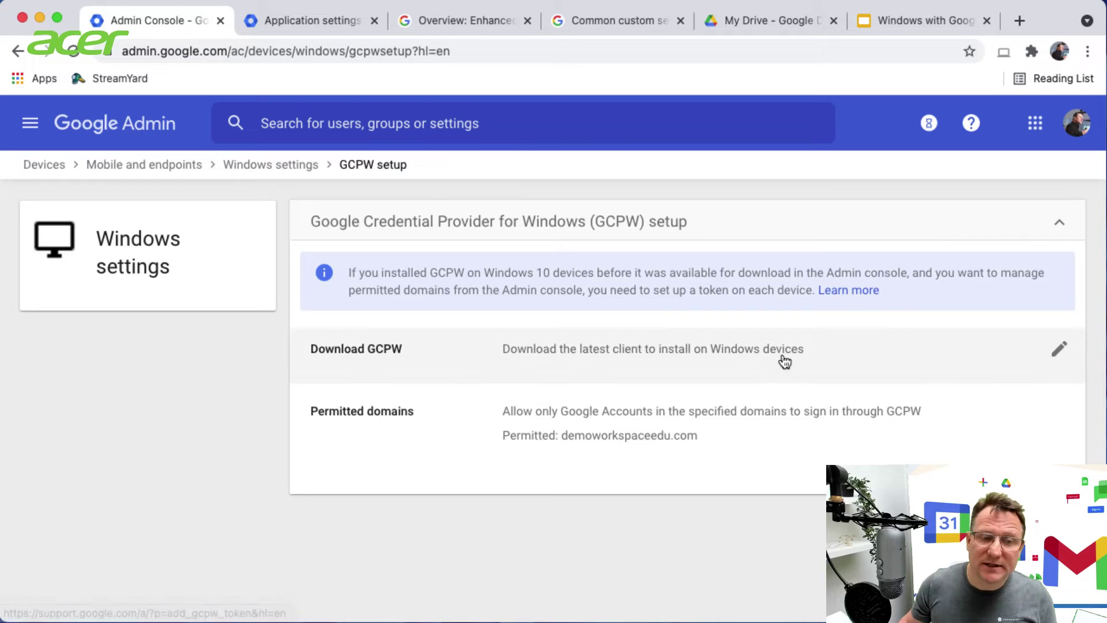
Review the Download GCPW and token options, then open Permitted domains for editing
left_click(897, 353)
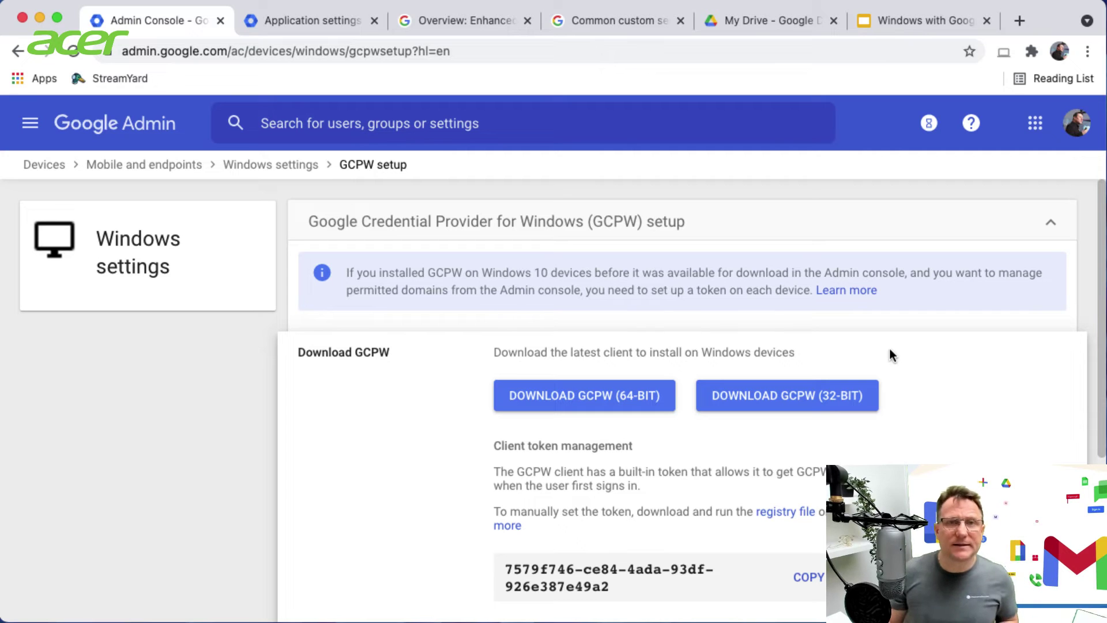
scroll(788, 395, "down", 3)
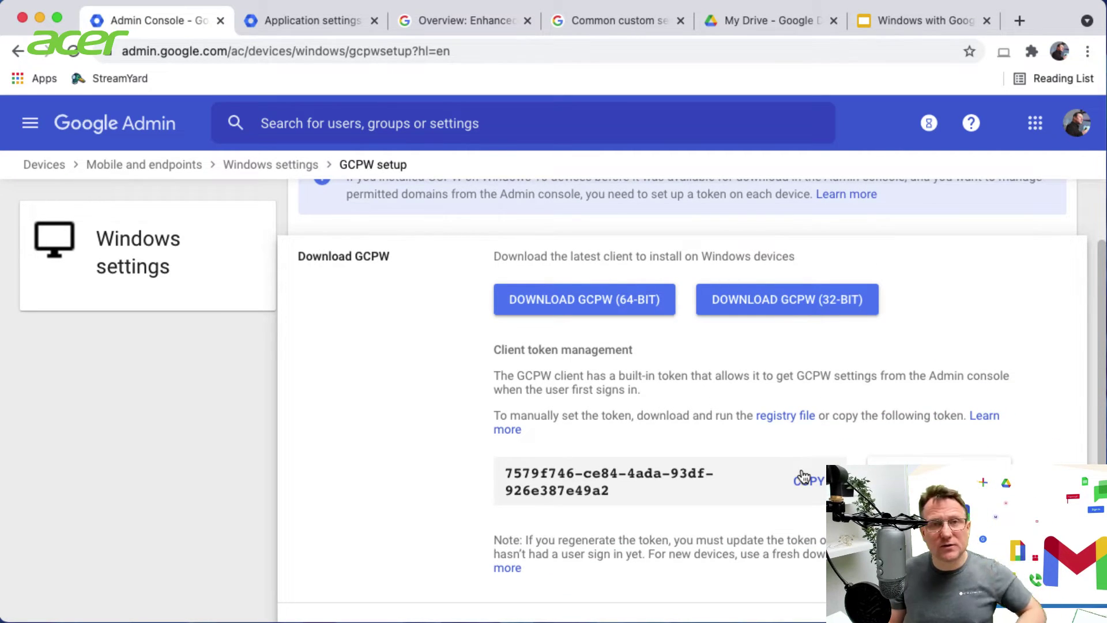
scroll(804, 477, "down", 5)
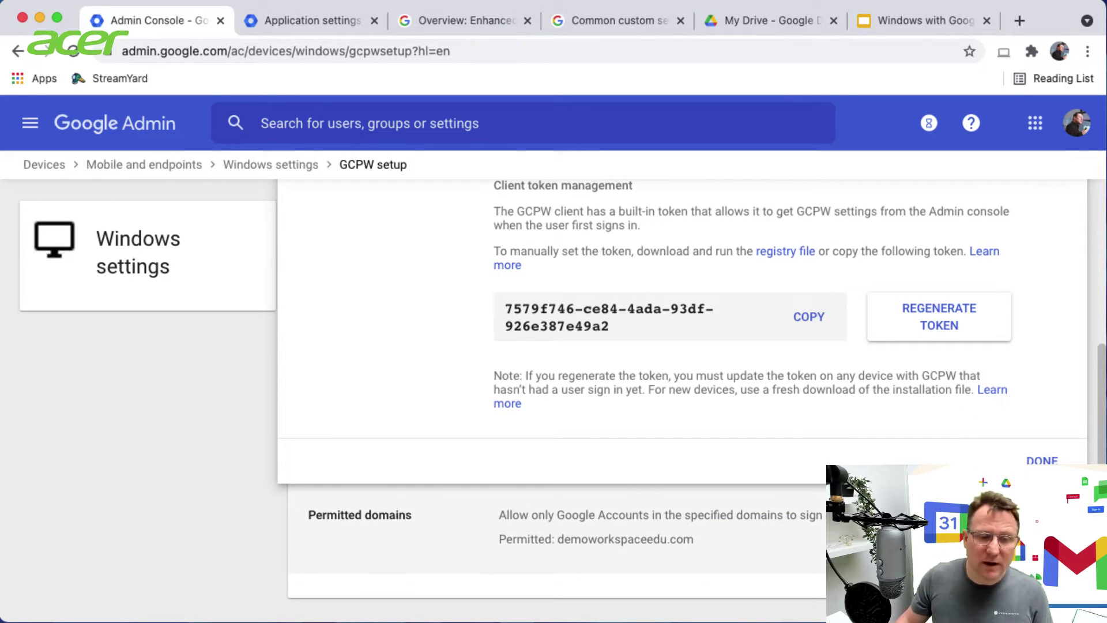
left_click(360, 515)
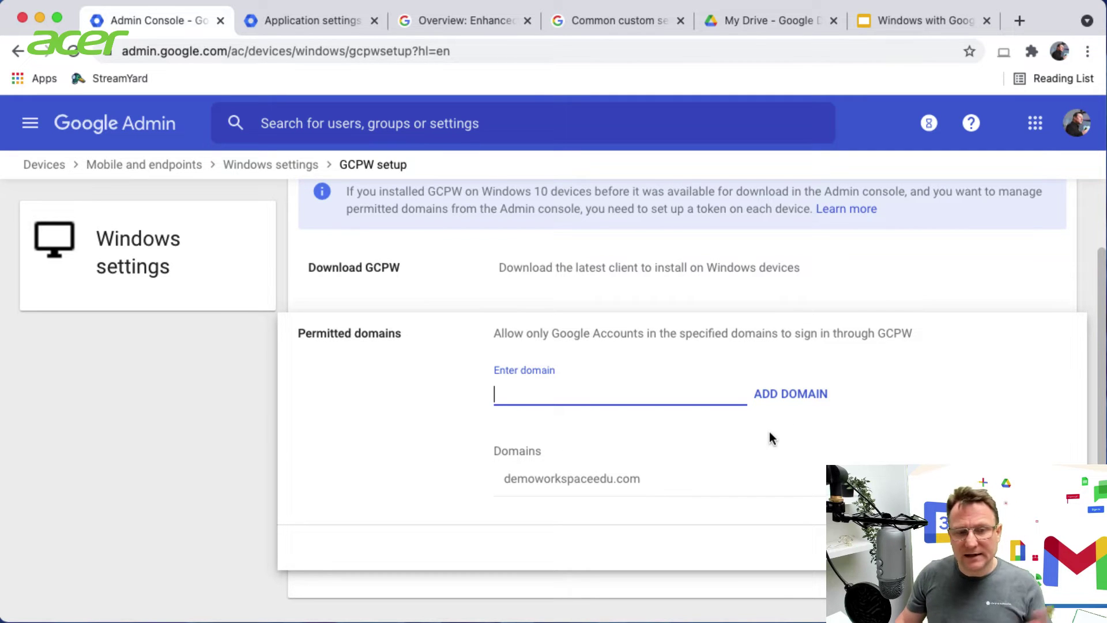
Open the GCPW settings card for Demo Admins and review multiple sign-ins and auto-enrollment
left_click(255, 167)
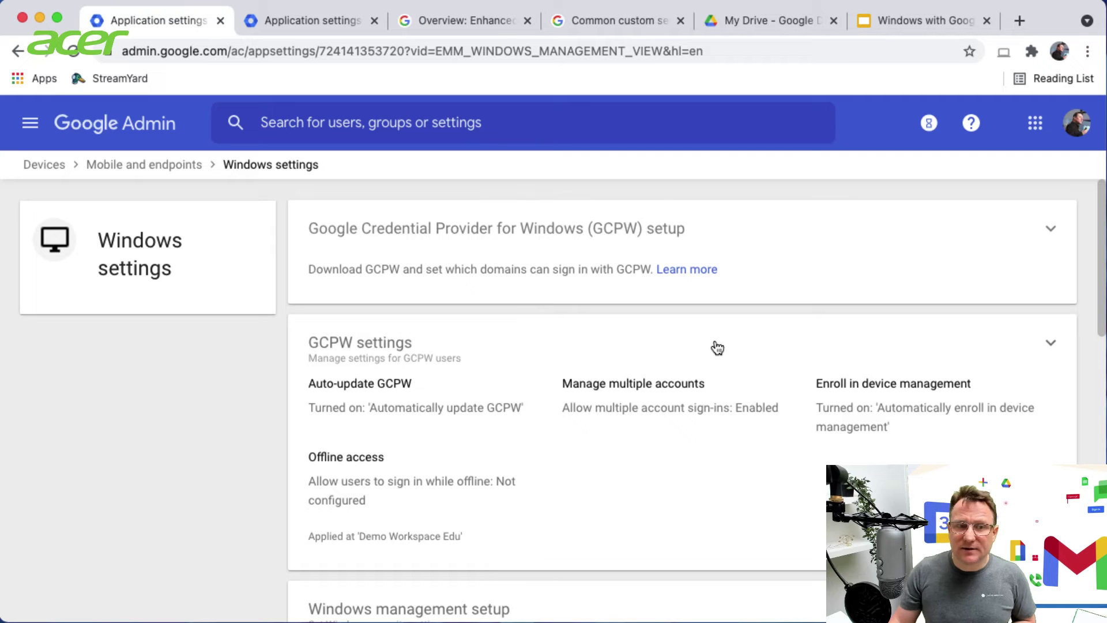
left_click(716, 348)
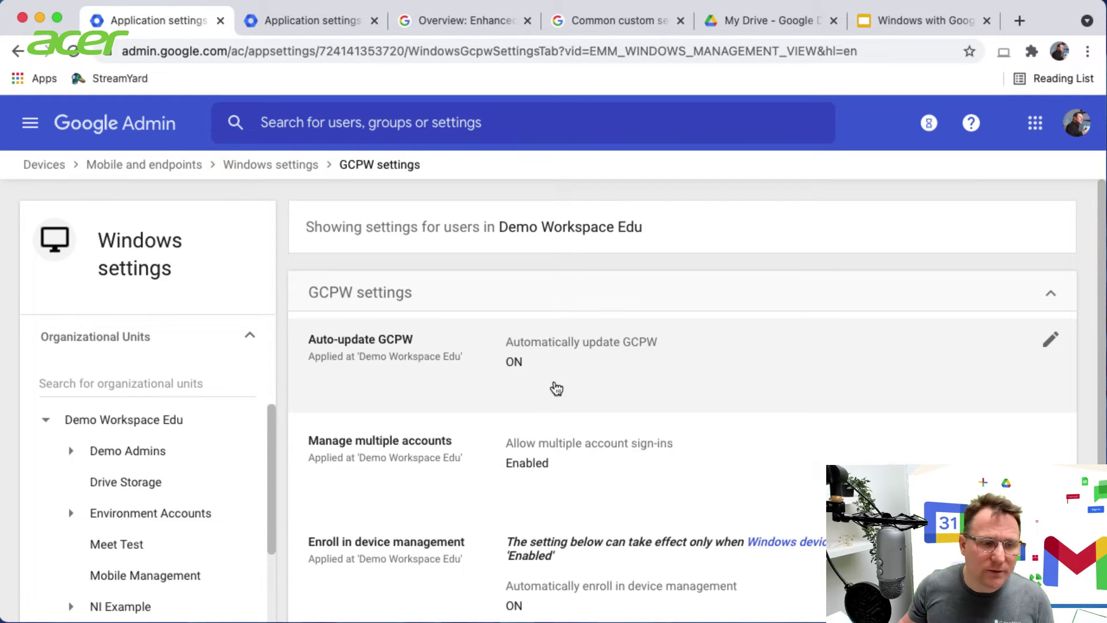
left_click(119, 452)
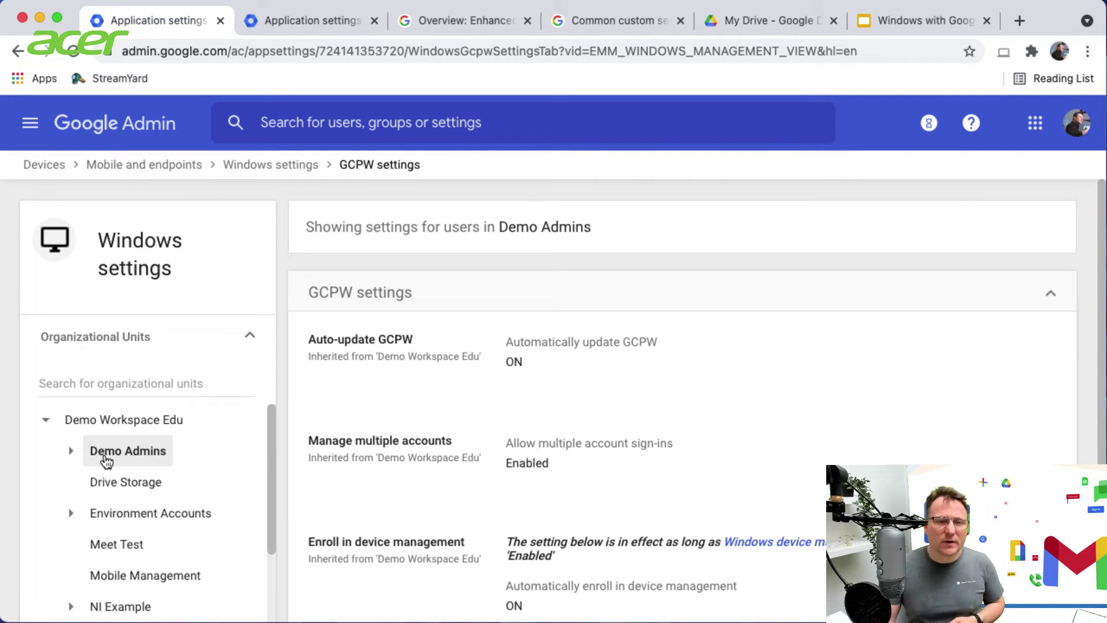
scroll(842, 403, "down", 3)
scroll(842, 406, "down", 1)
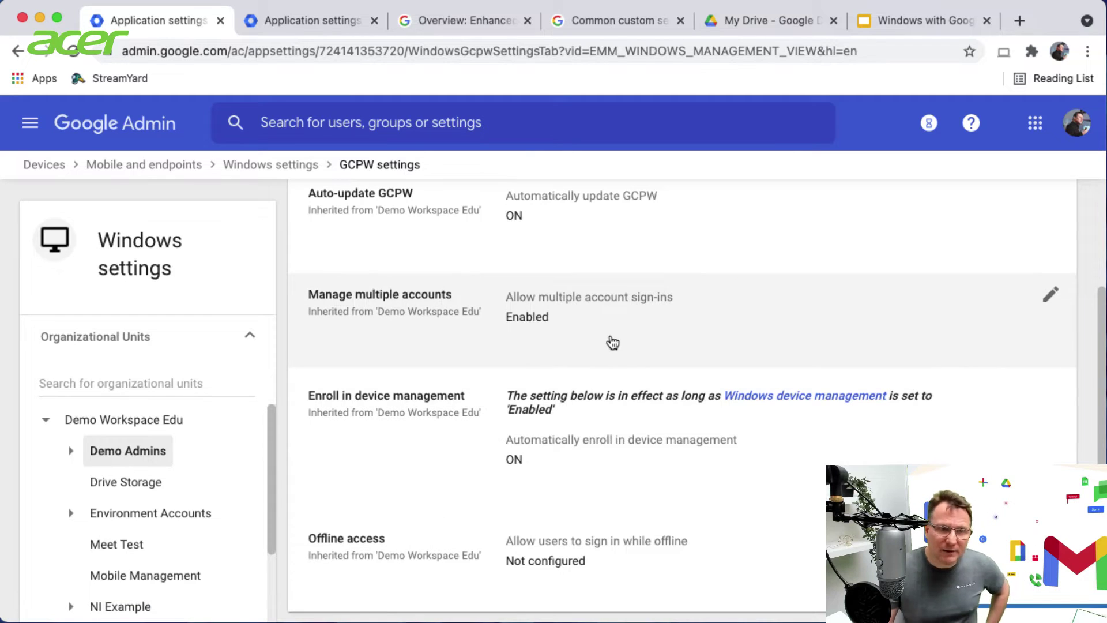
scroll(657, 361, "up", 2)
scroll(692, 323, "down", 2)
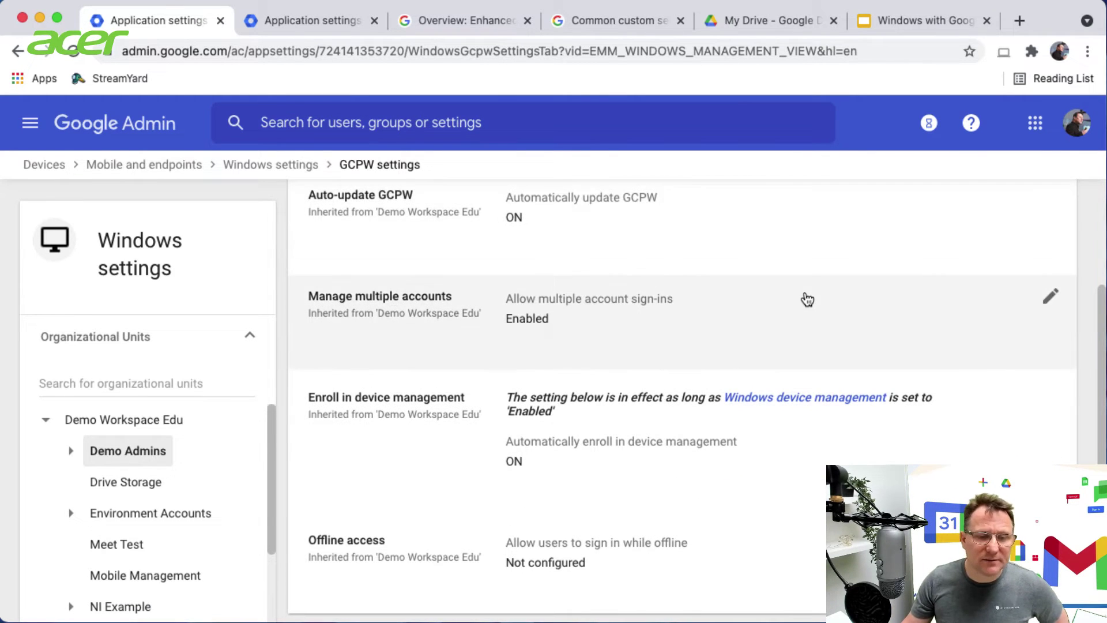
scroll(807, 298, "down", 1)
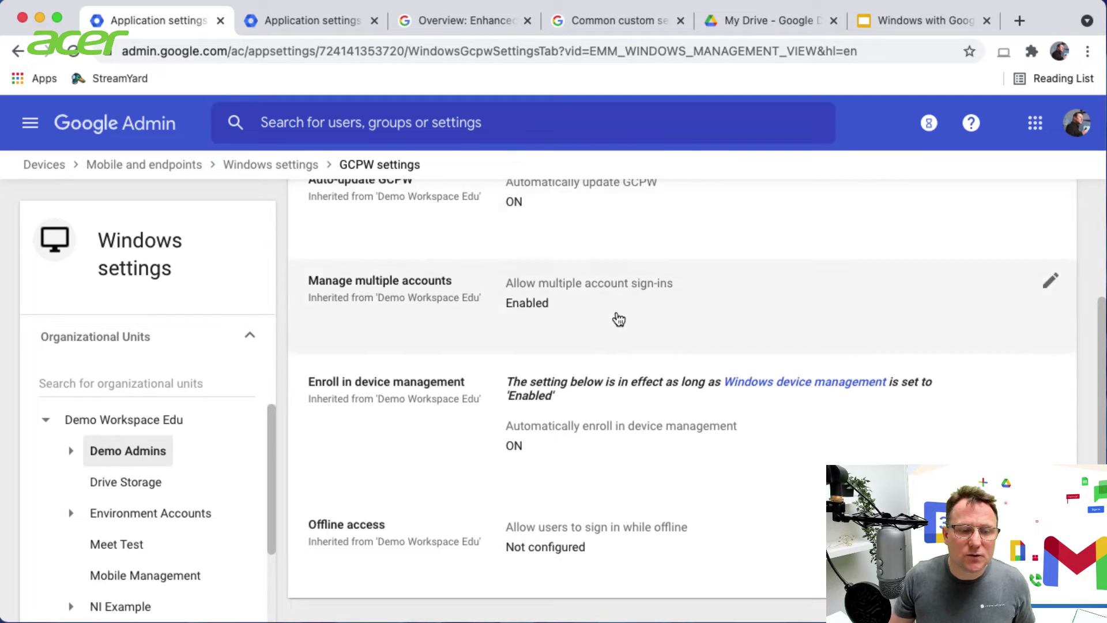
Return to the Windows settings overview and select the Account settings card
left_click(287, 165)
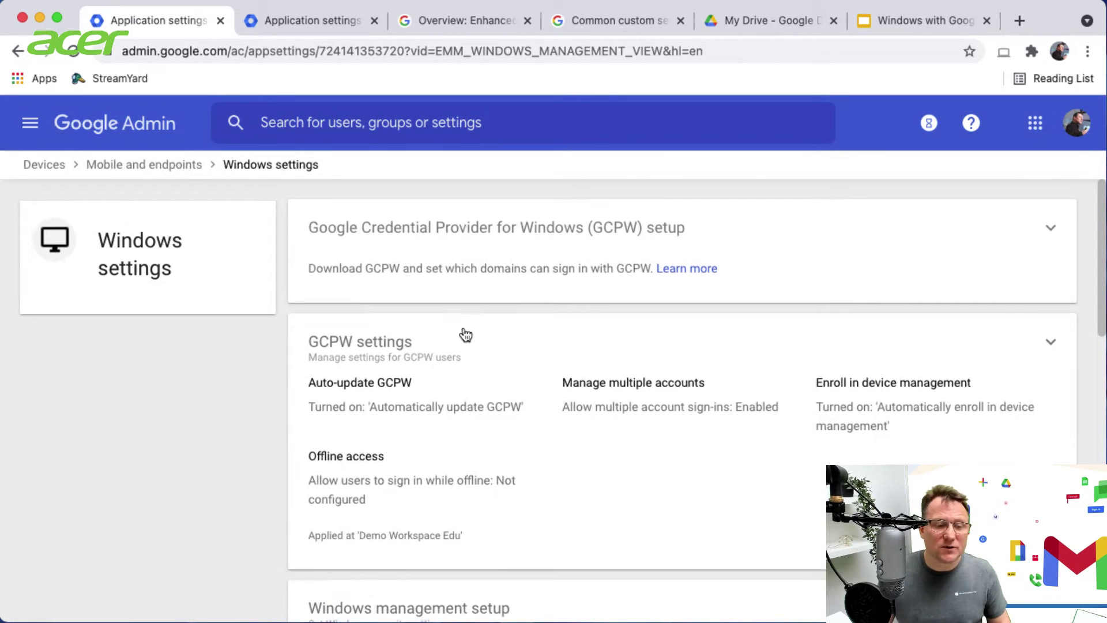
scroll(466, 338, "down", 6)
left_click(684, 245)
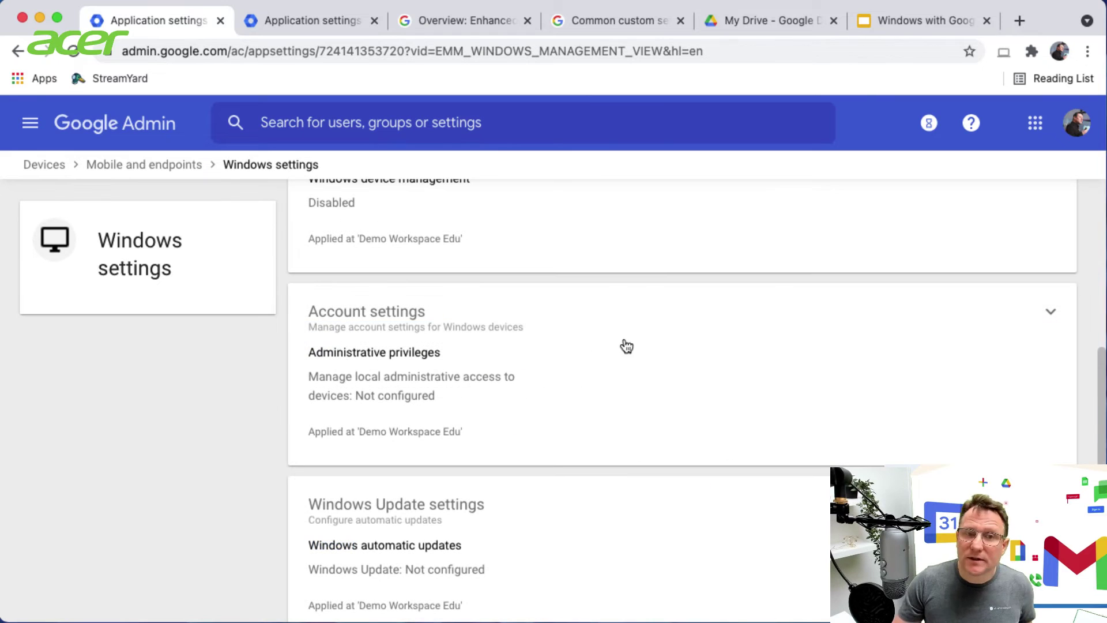
Show Demo Admins account settings: Local Administrator user type, IEUser as local admin account
left_click(627, 343)
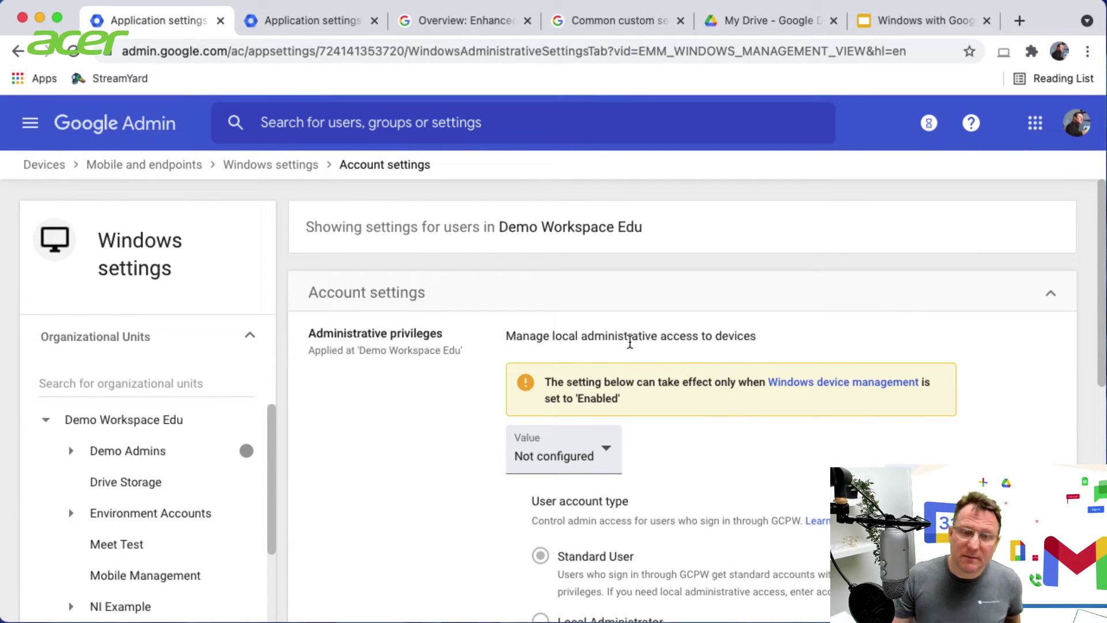
left_click(133, 452)
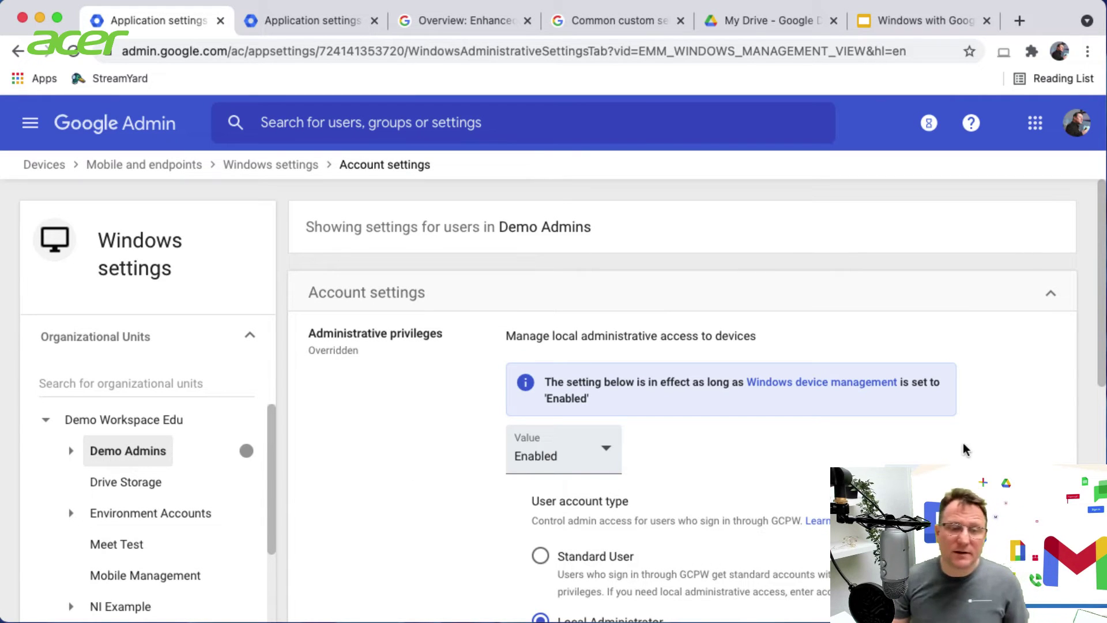
scroll(763, 487, "down", 3)
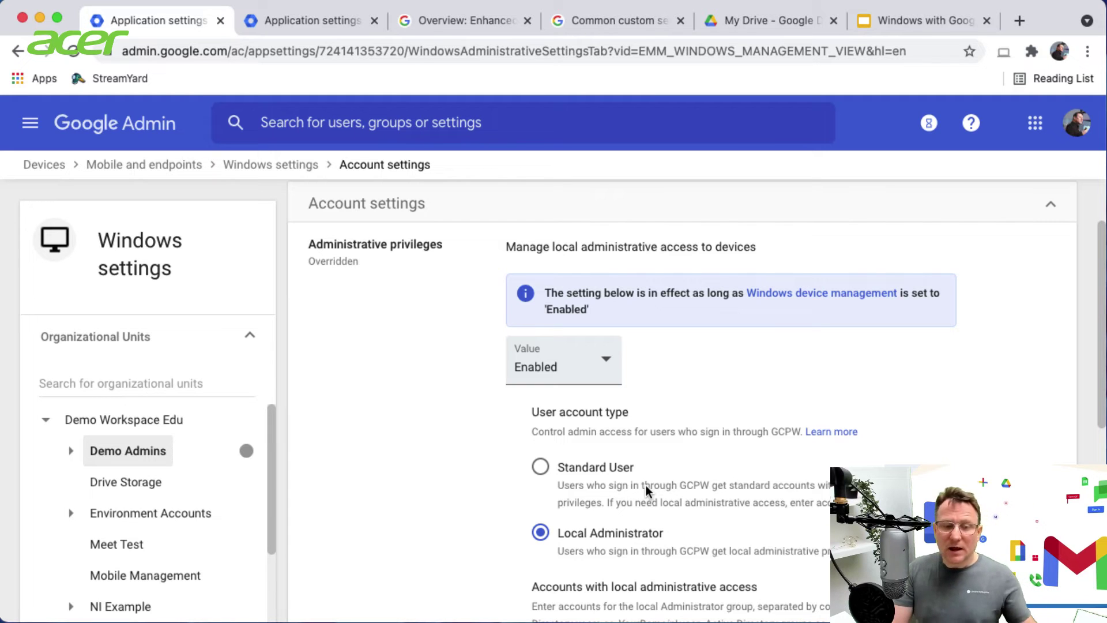
scroll(646, 486, "down", 5)
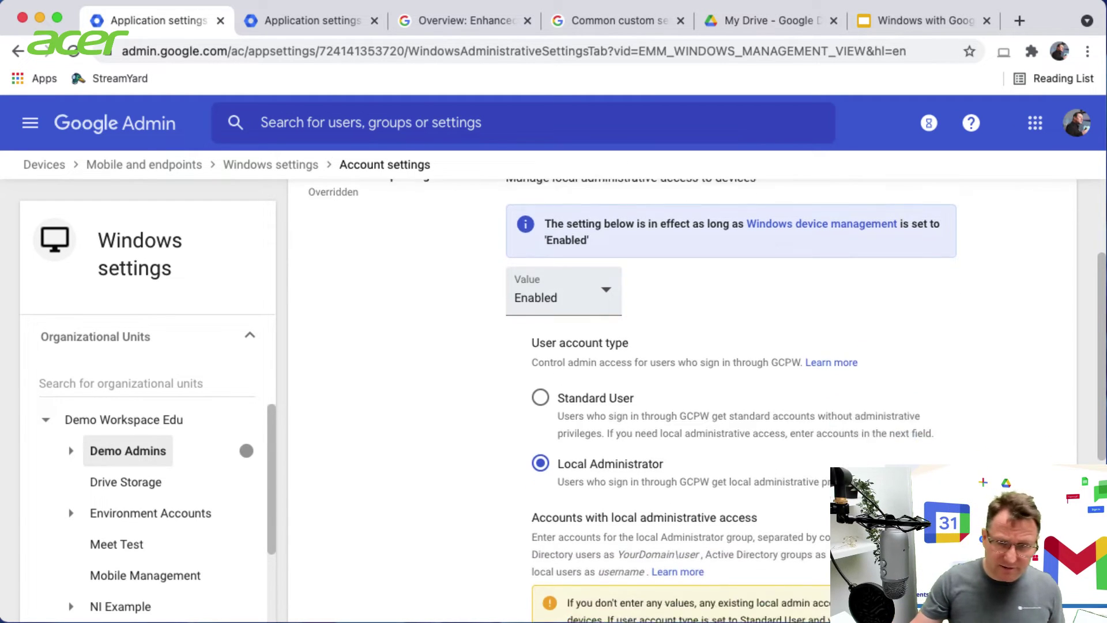
scroll(621, 550, "down", 4)
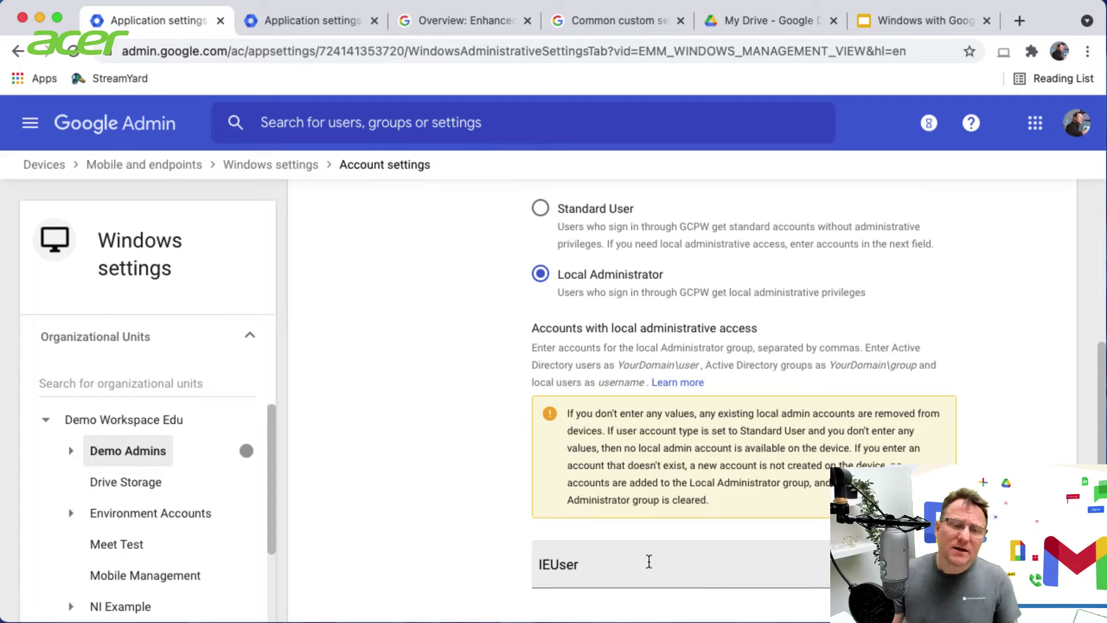
scroll(650, 560, "up", 3)
scroll(652, 559, "down", 2)
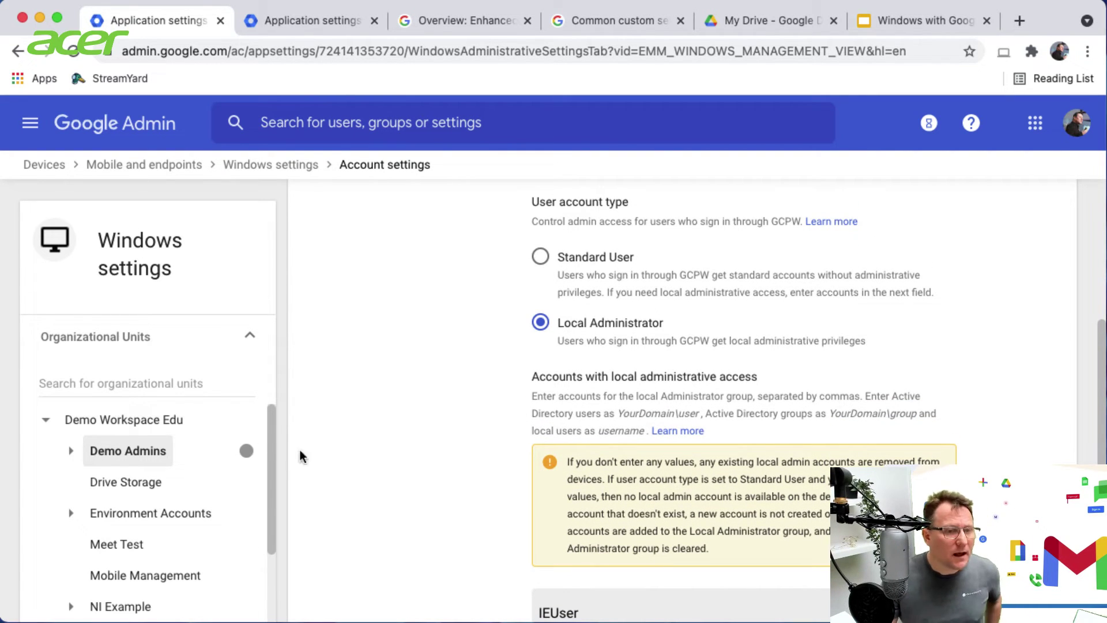
Return to the Windows settings overview and scroll down to the Custom settings card
left_click(285, 165)
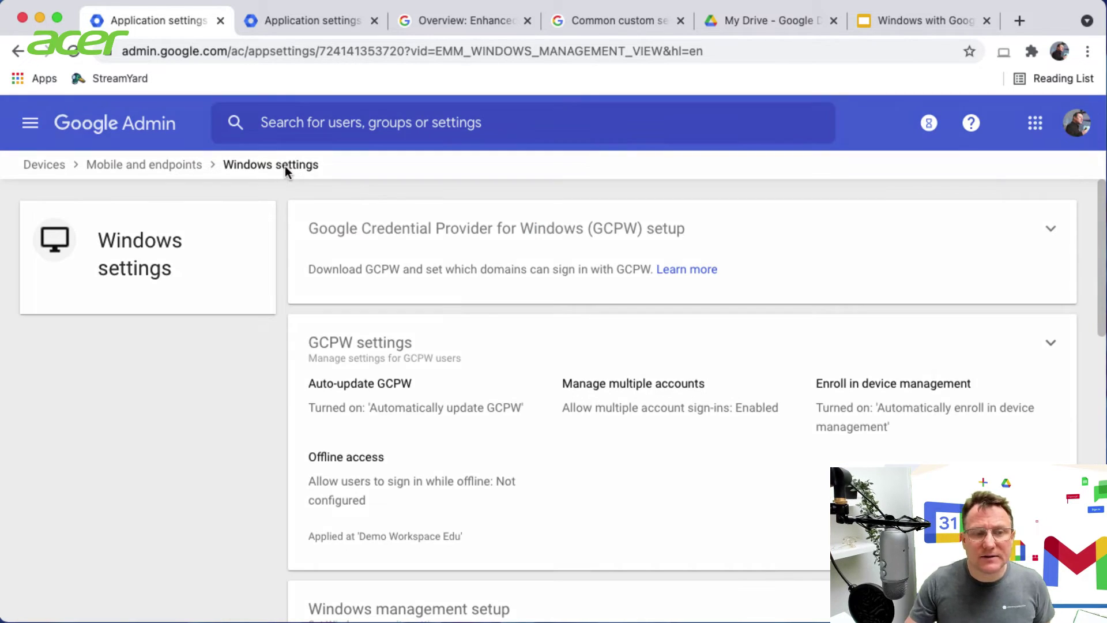
scroll(524, 267, "down", 5)
scroll(524, 266, "down", 8)
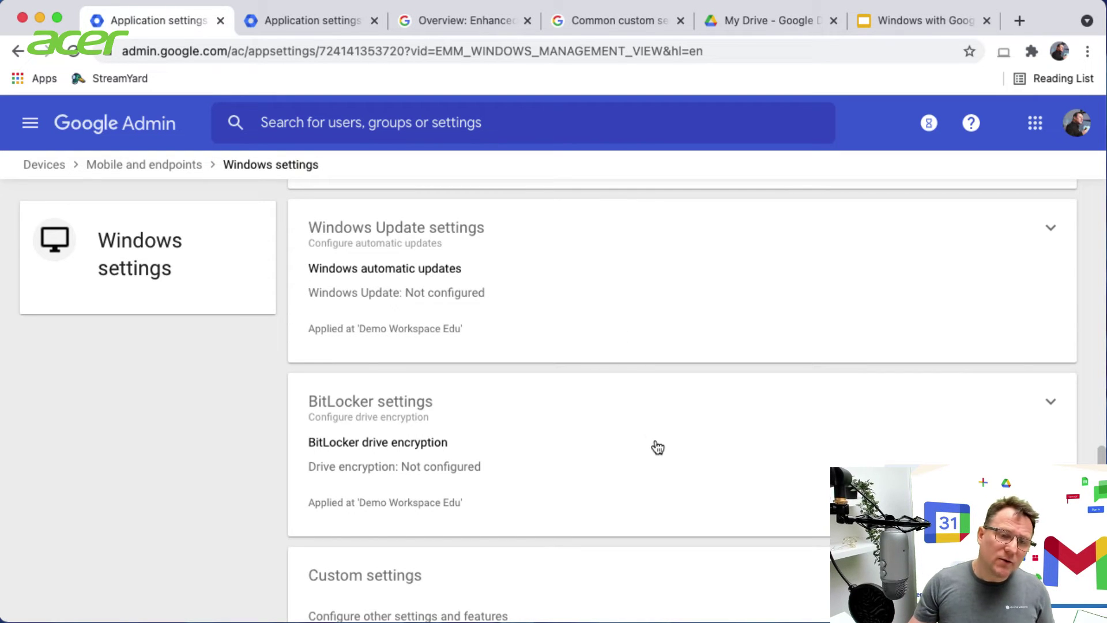
scroll(657, 446, "down", 2)
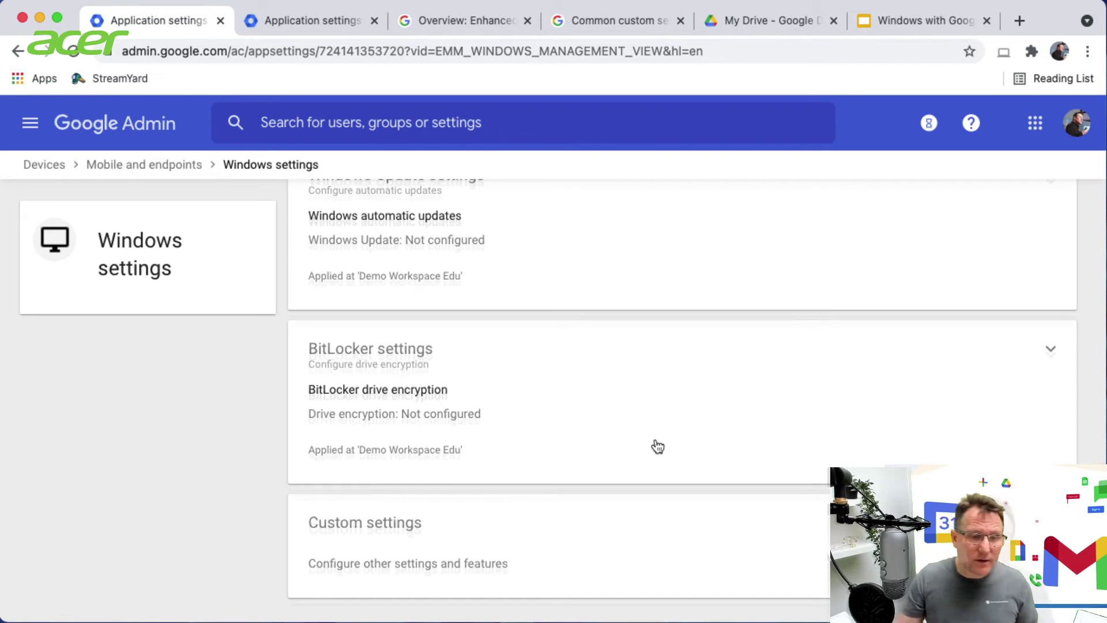
scroll(657, 449, "up", 1)
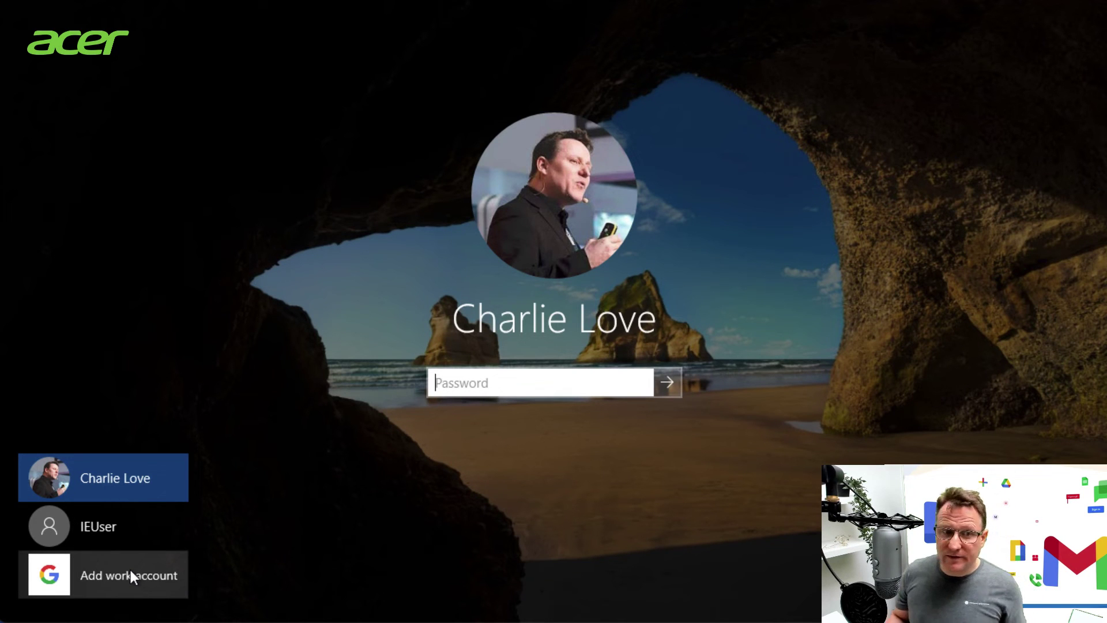
Sign in to Windows 10 with the account password to reach the desktop
type("••••••••••")
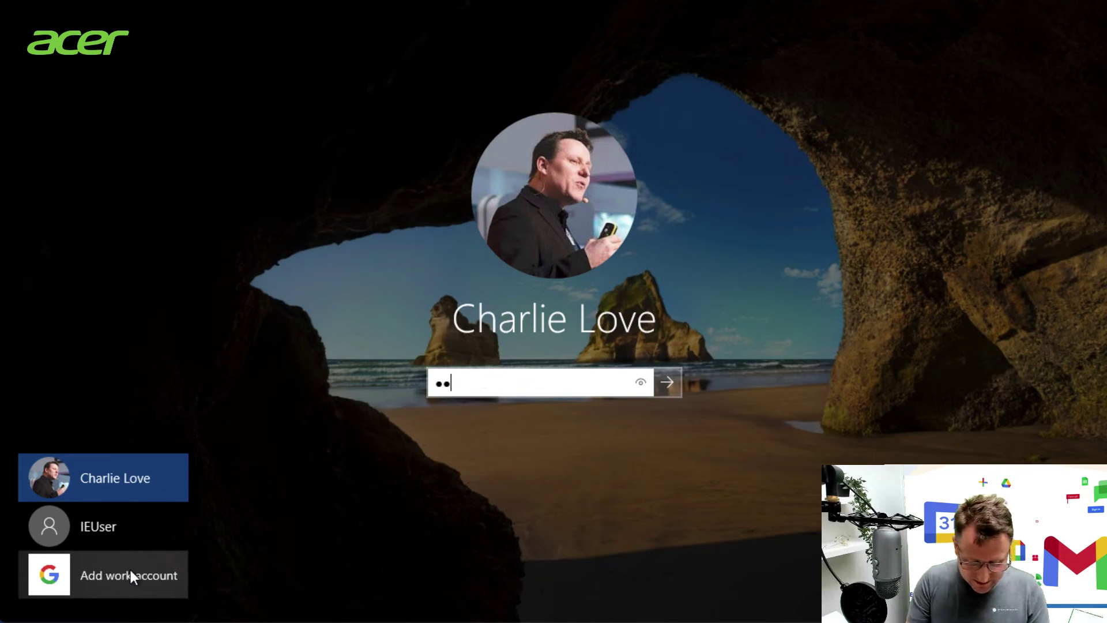
type("••")
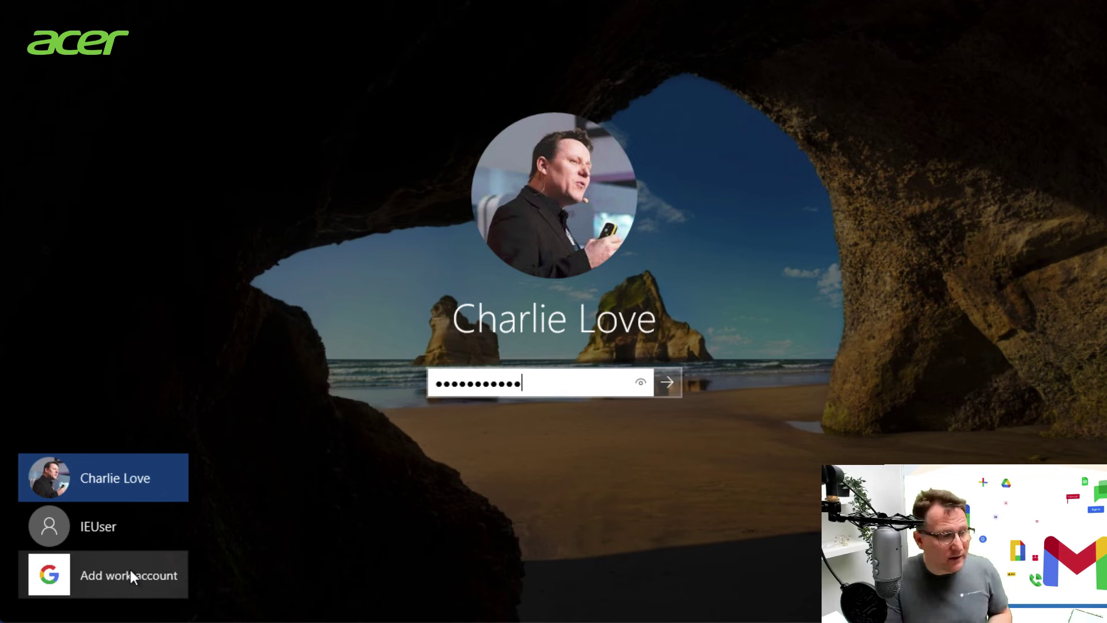
key("Return")
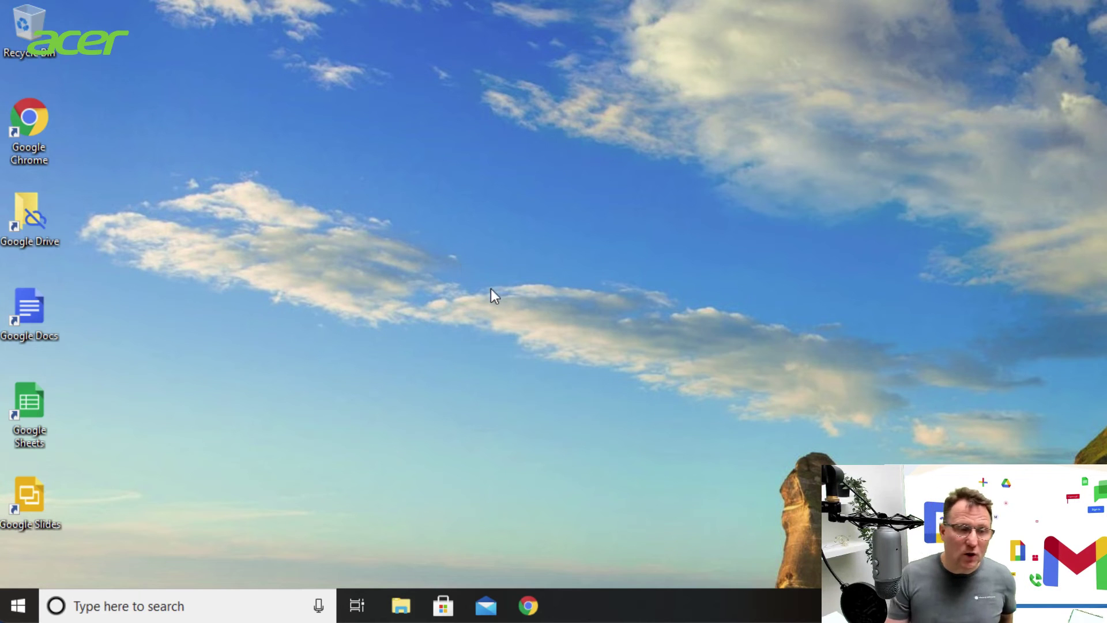
Launch Chrome, open the signed-in Gmail inbox, then minimize the browser back to the desktop
double_click(37, 123)
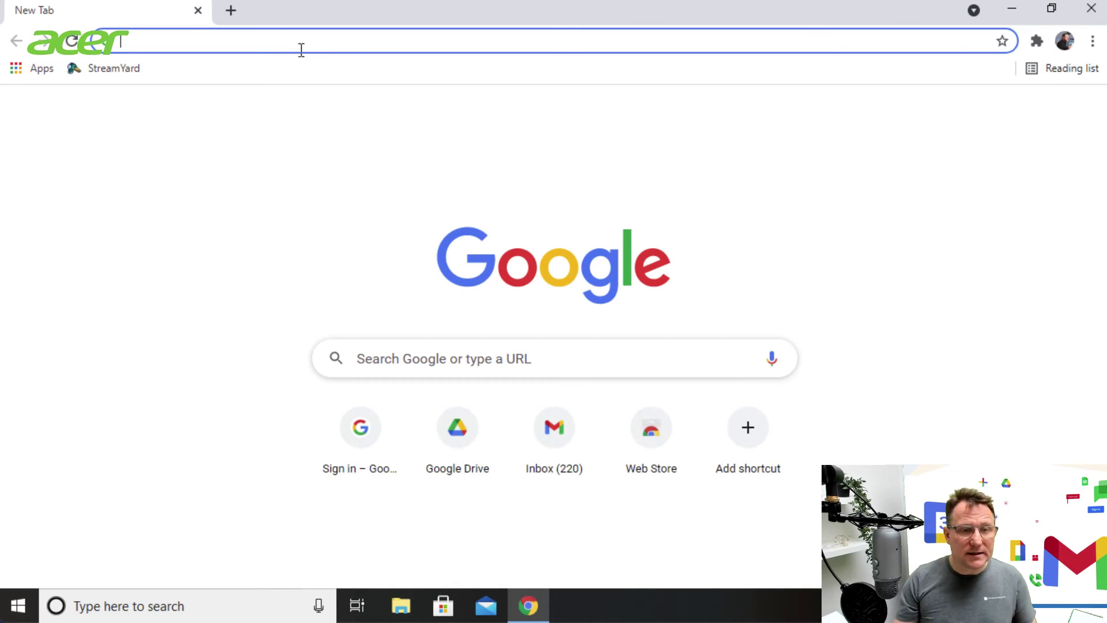
left_click(555, 439)
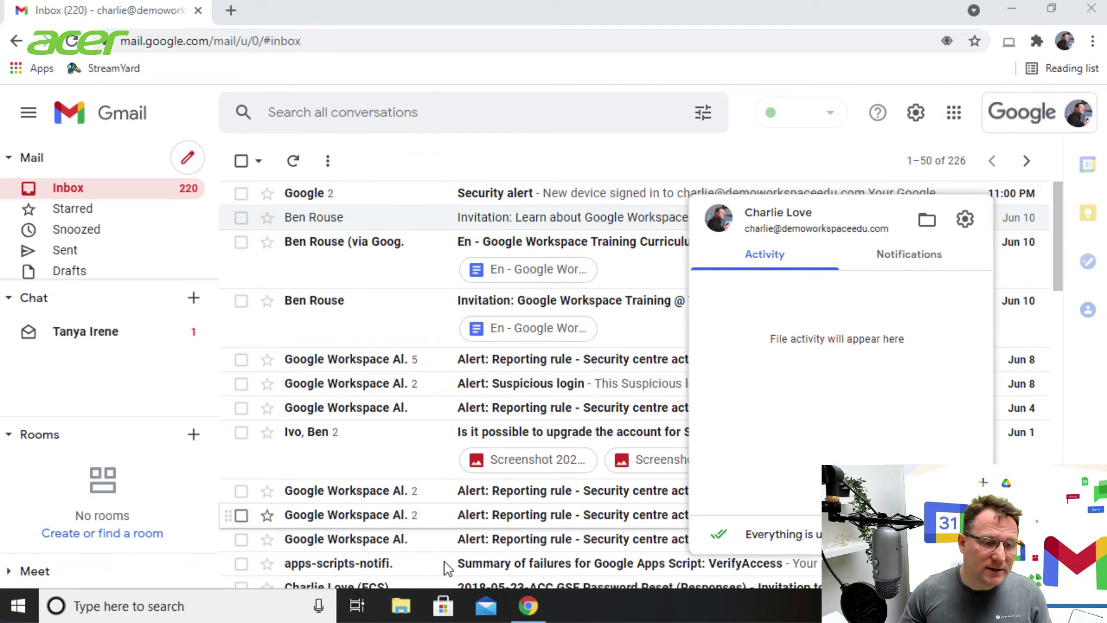
left_click(1015, 12)
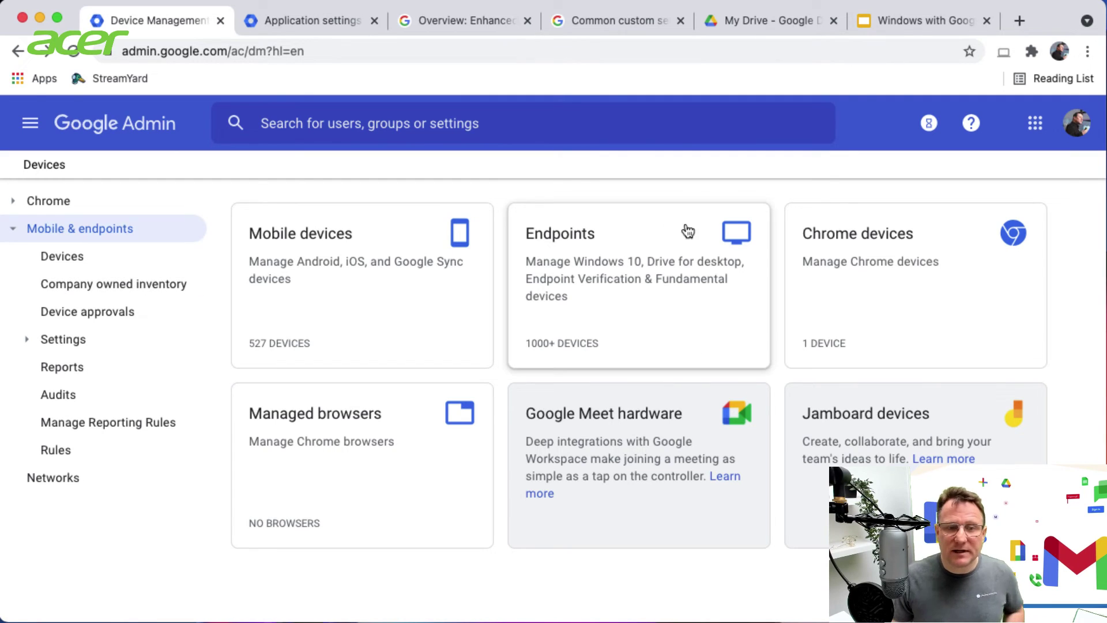
Open the Endpoints list showing Windows and macOS devices with OS, ownership and first-sync details
left_click(648, 281)
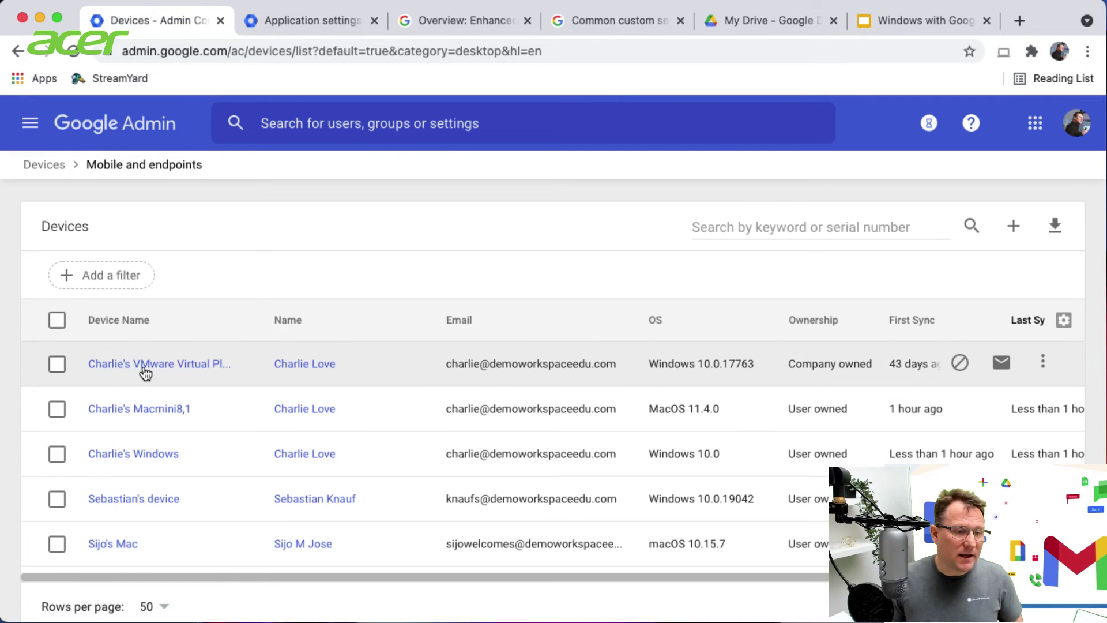
Open the VMware Virtual Platform Windows device and review its security, device, user and apps details
left_click(198, 364)
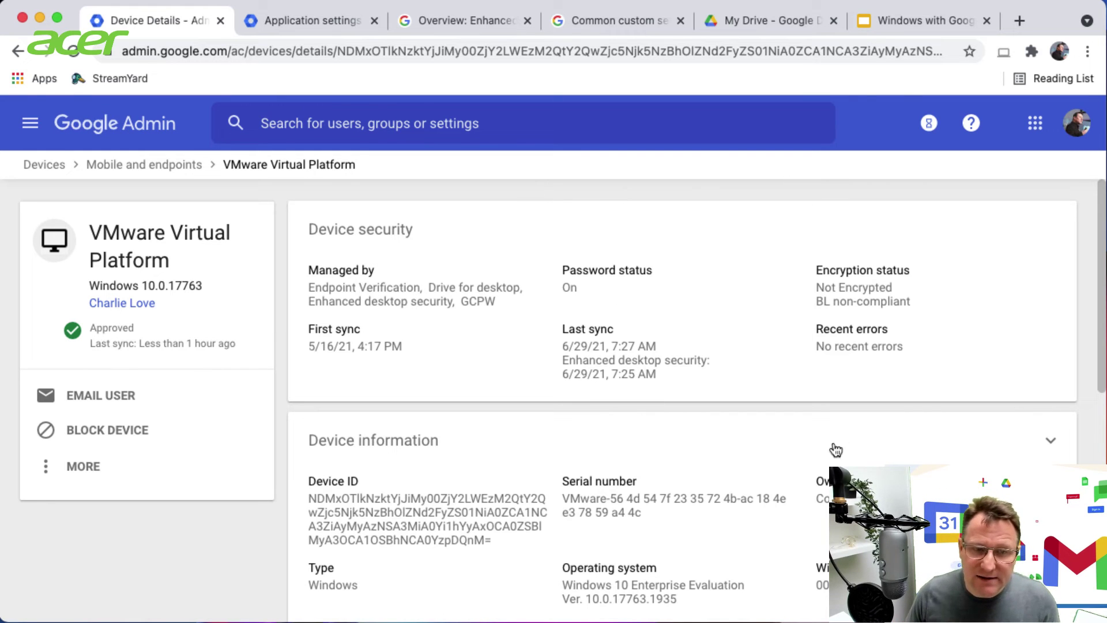
scroll(817, 452, "down", 2)
scroll(818, 452, "down", 6)
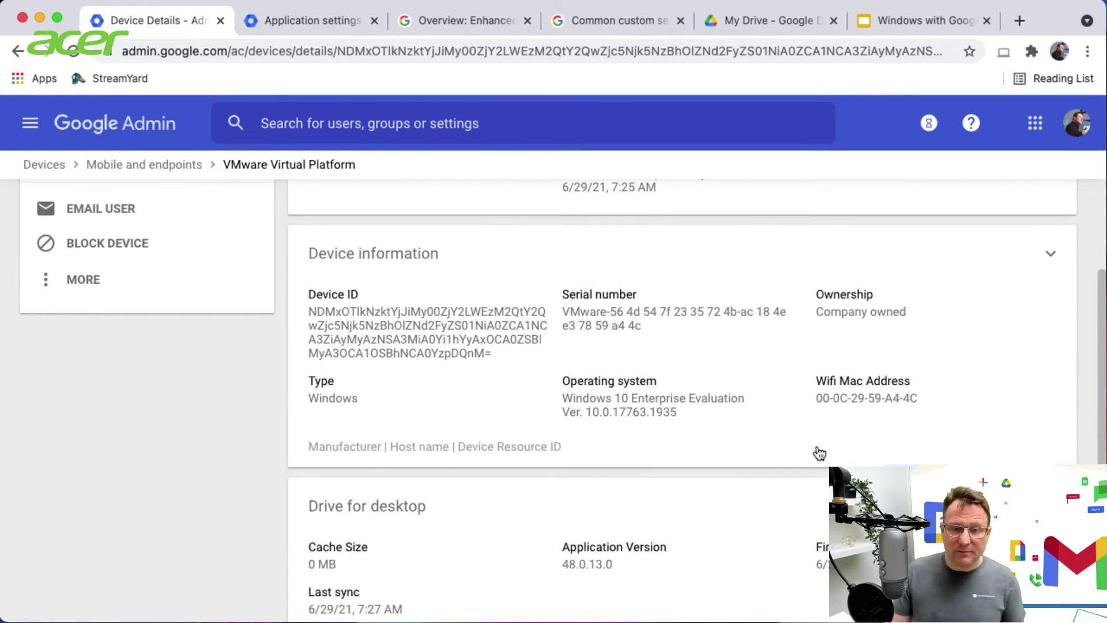
scroll(817, 451, "down", 1)
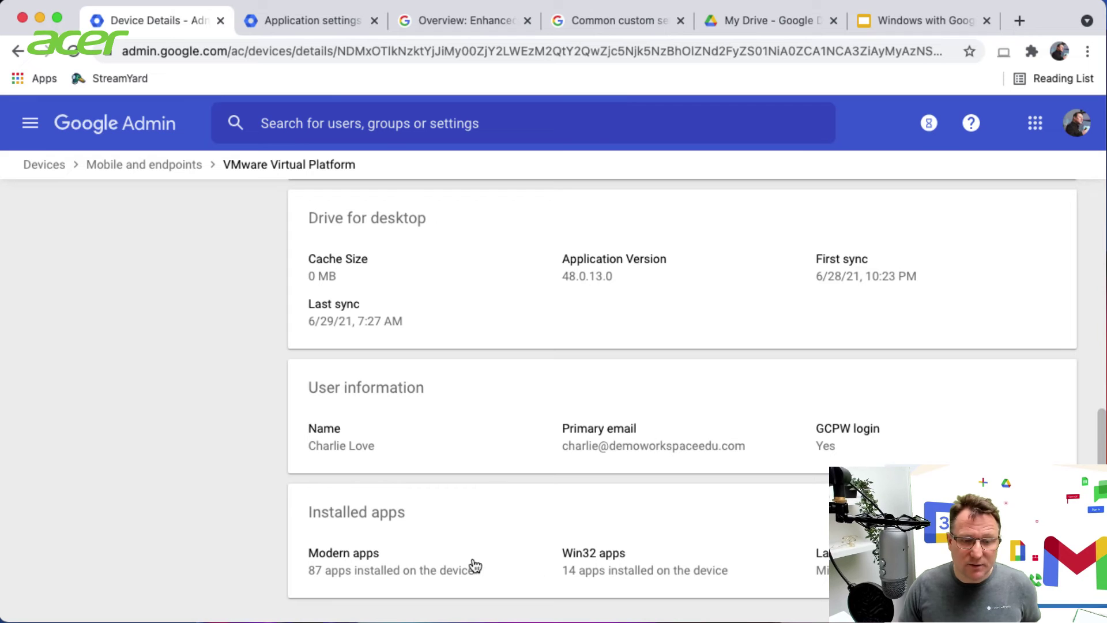
scroll(691, 541, "up", 1)
scroll(692, 541, "up", 8)
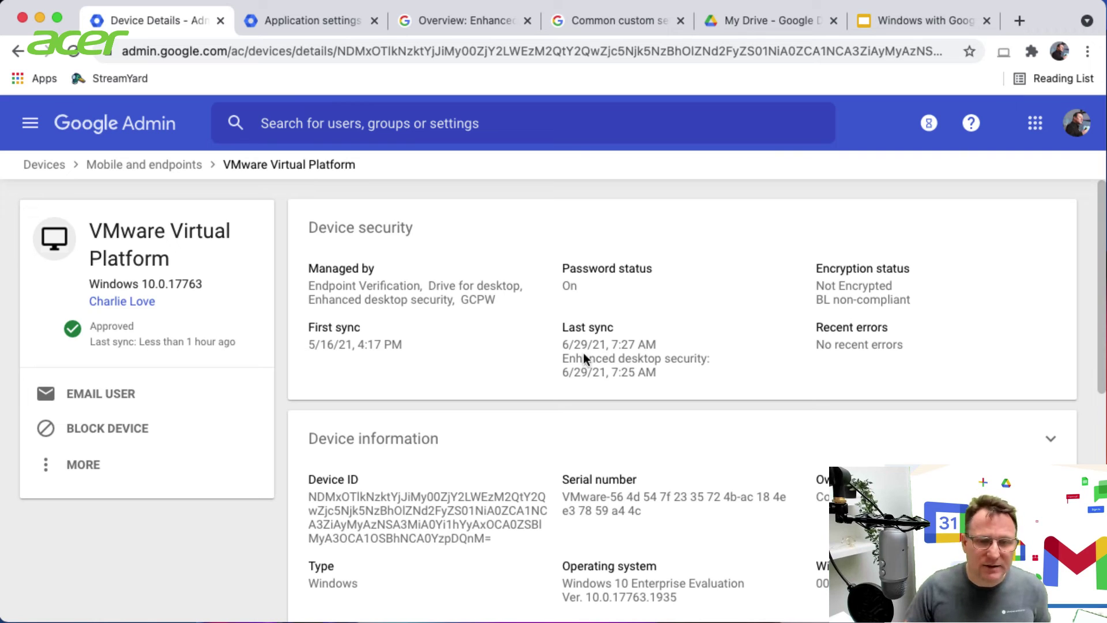
scroll(631, 359, "up", 1)
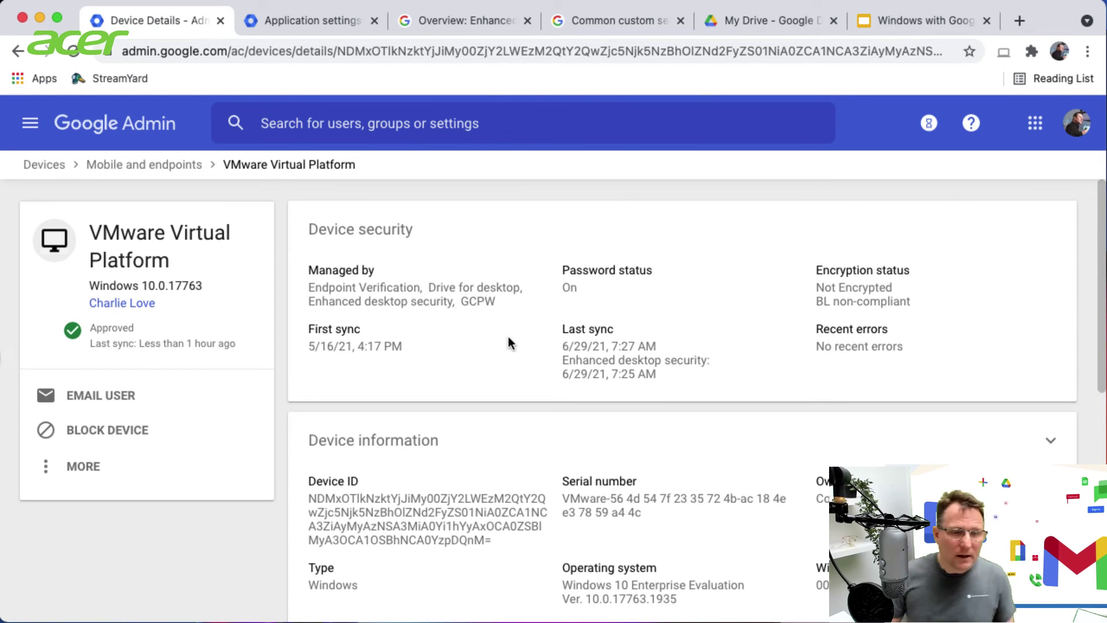
scroll(786, 390, "down", 4)
scroll(790, 393, "down", 4)
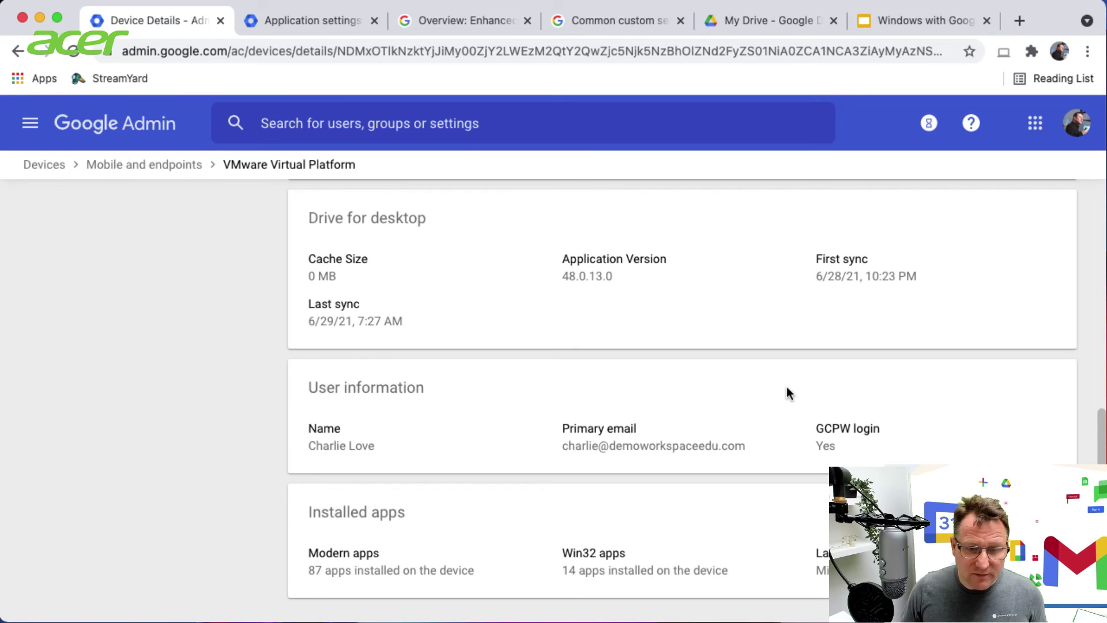
scroll(734, 472, "up", 10)
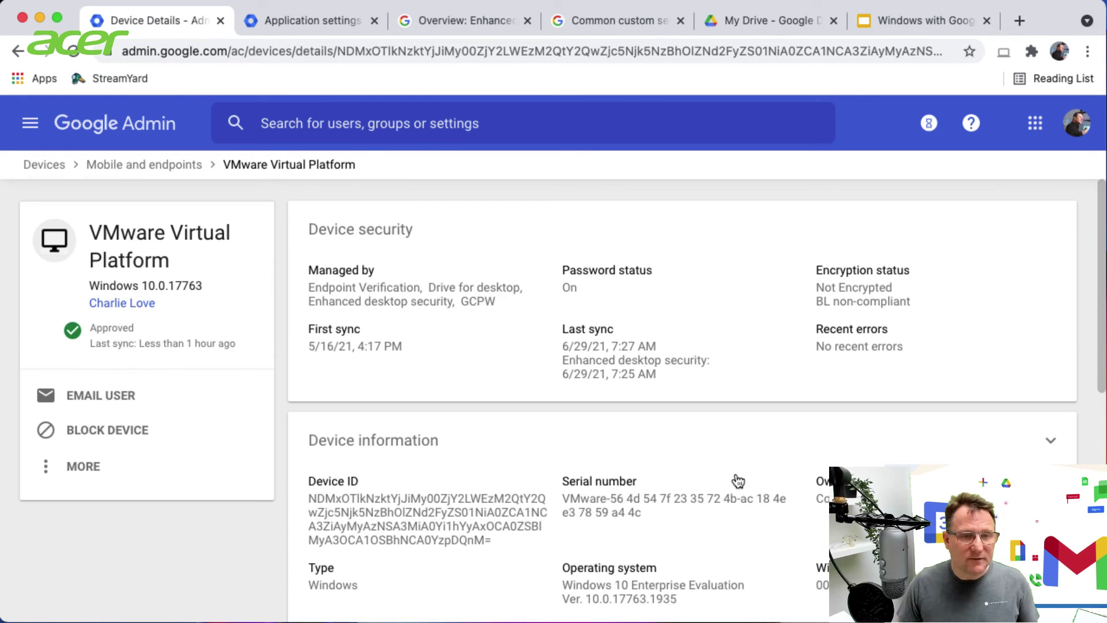
Navigate back through the breadcrumbs and open the Company owned inventory of three imported devices
left_click(141, 164)
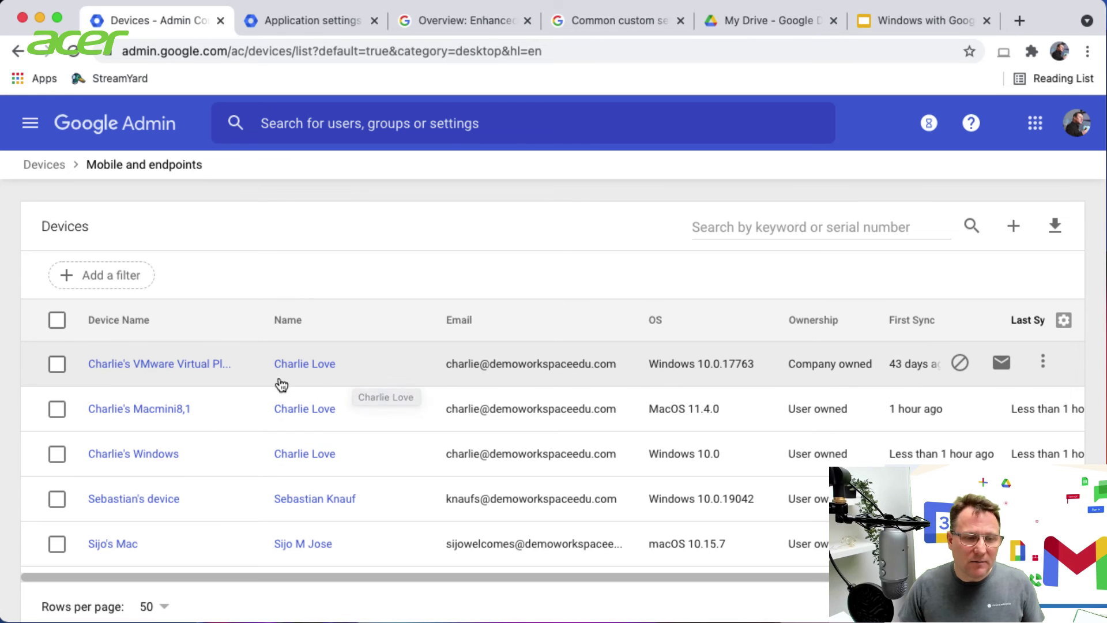
left_click(51, 167)
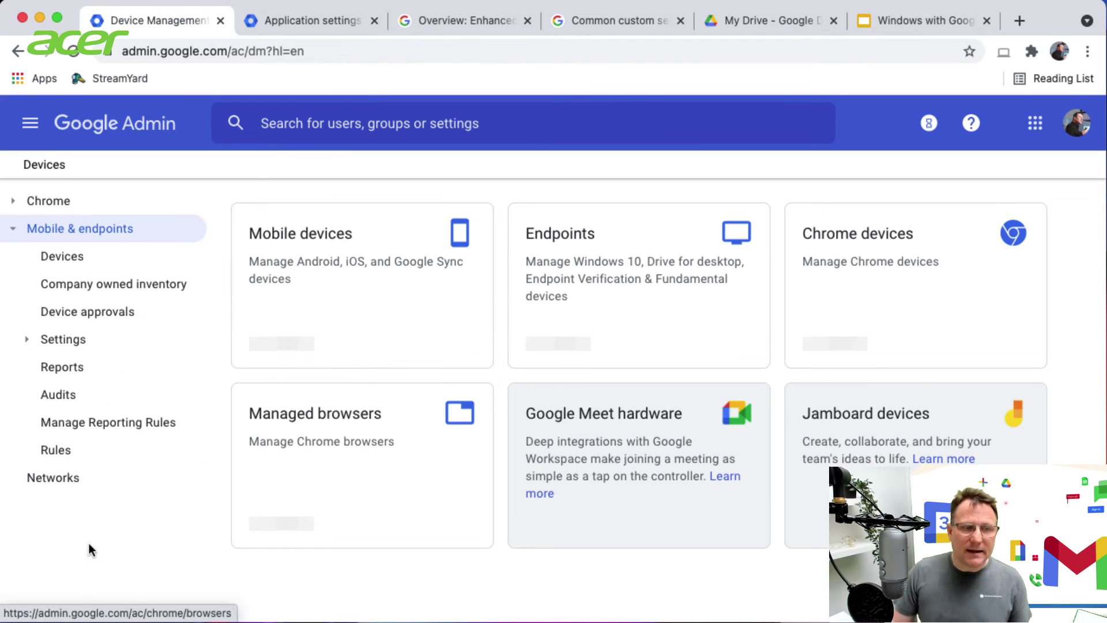
left_click(117, 292)
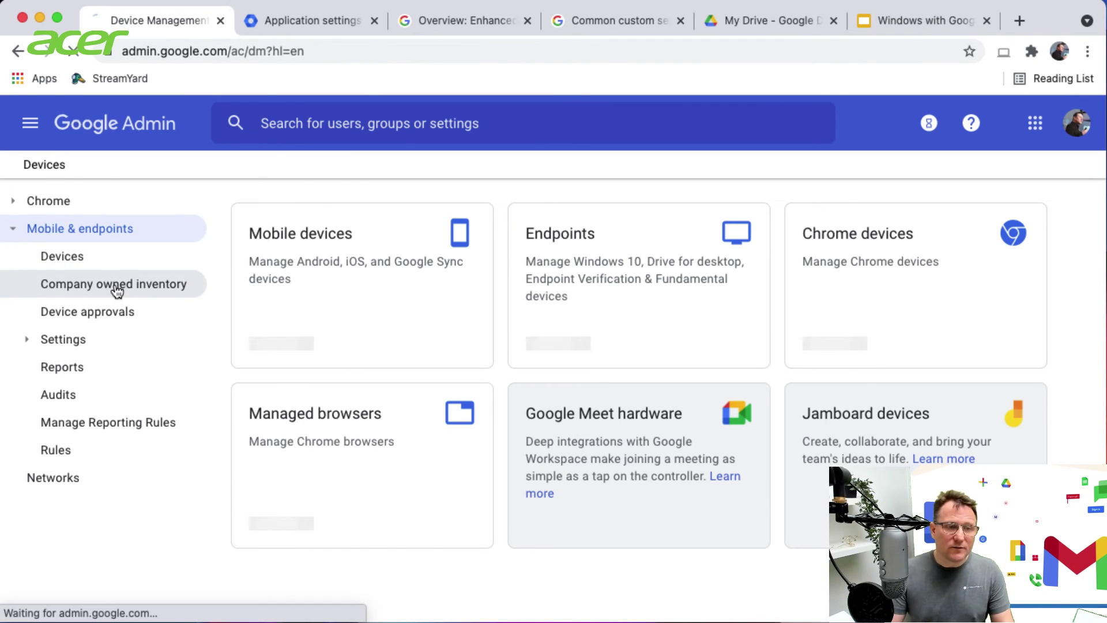